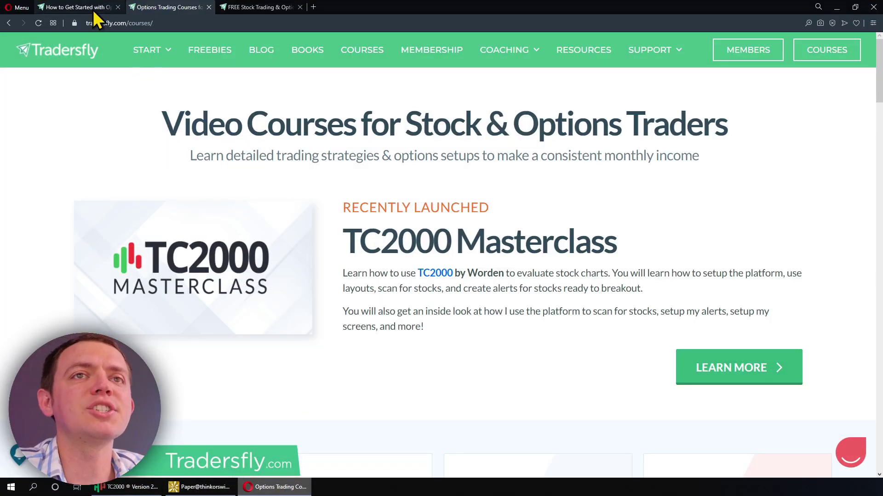
- Show the Tradersfly freebies page enlarged to 125%
{"action": "left_click", "coordinate": [95, 11]}
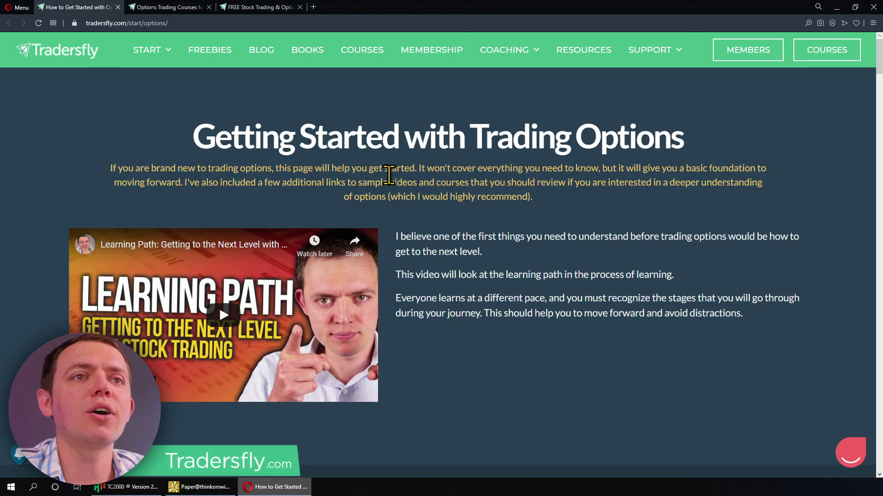
{"action": "mouse_move", "coordinate": [143, 59]}
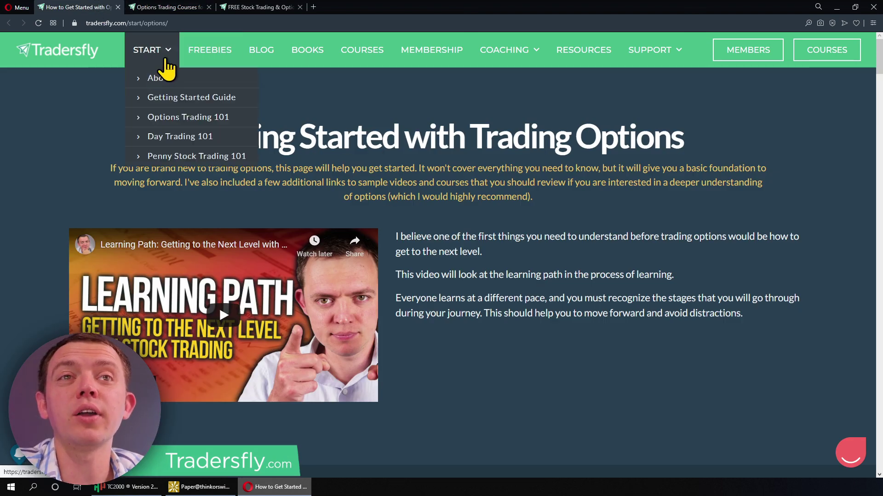
{"action": "left_click", "coordinate": [254, 7]}
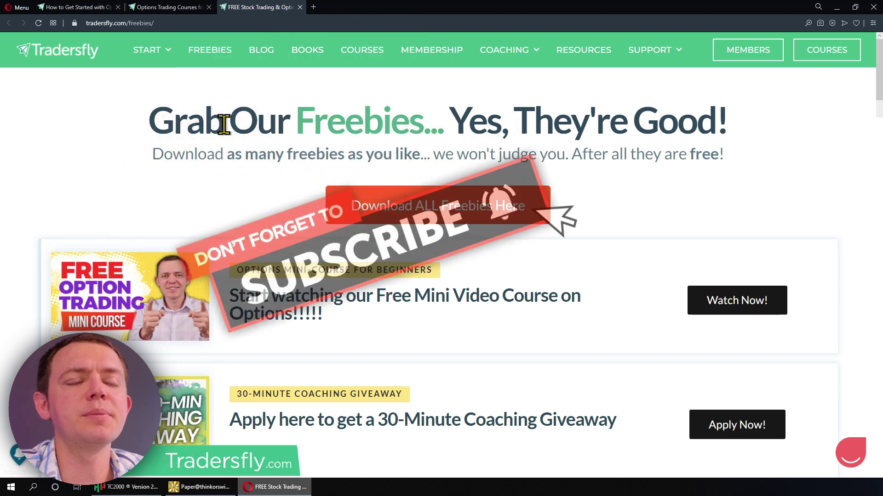
{"action": "key", "text": "ctrl+plus"}
{"action": "key", "text": "ctrl+plus"}
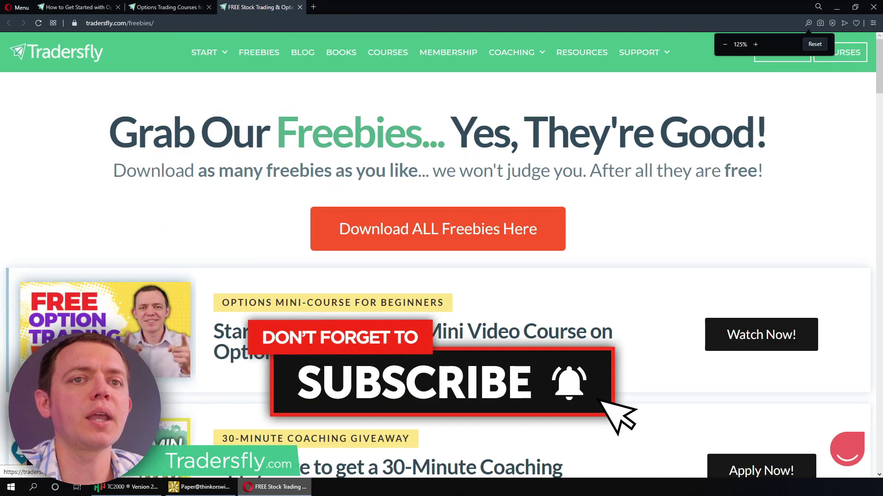
- Scroll through the Options Trading Courses list, then minimize the browser and bring TC2000 forward
{"action": "left_click", "coordinate": [163, 8]}
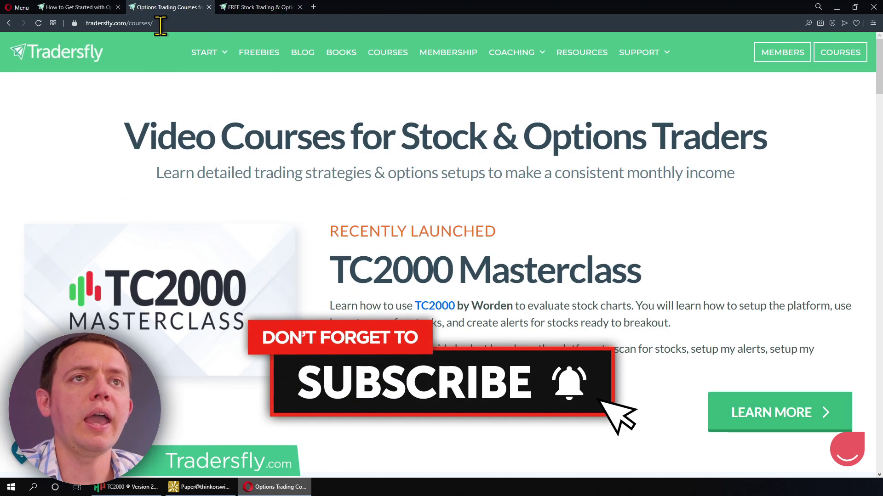
{"action": "scroll", "coordinate": [405, 146], "scroll_direction": "down", "scroll_amount": 10}
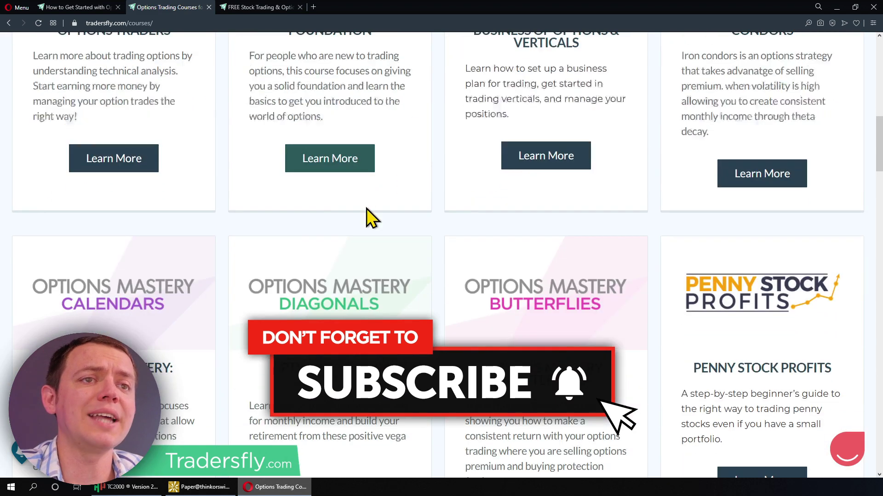
{"action": "left_click", "coordinate": [836, 11]}
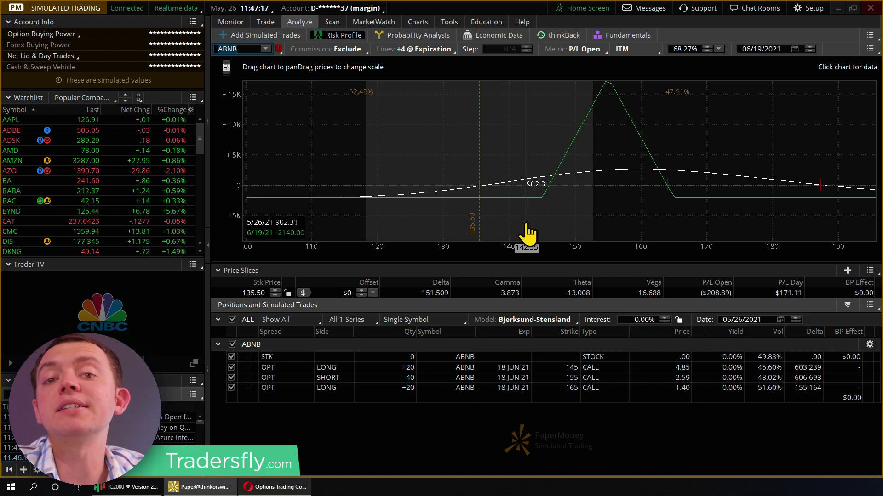
{"action": "left_click", "coordinate": [136, 491]}
- Load the ABNB daily chart, draw a trendline from the mid-May lows, then return to thinkorswim
{"action": "type", "text": "ABNB"}
{"action": "key", "text": "Return"}
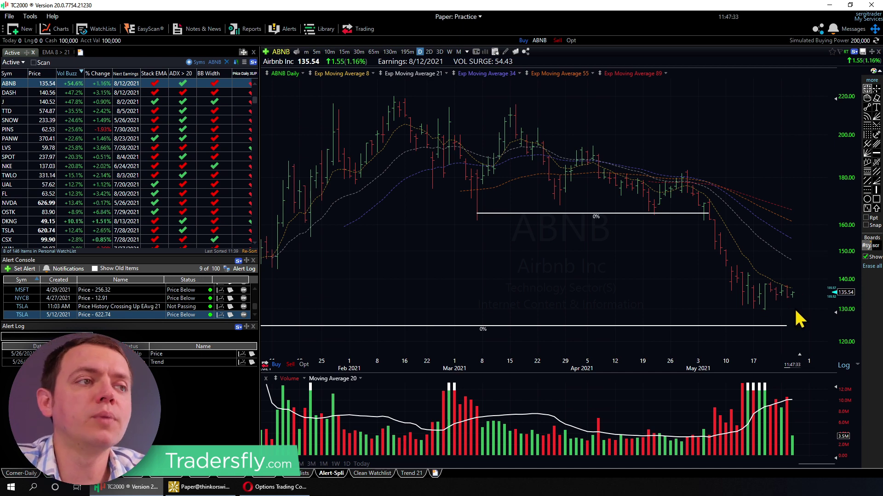
{"action": "mouse_move", "coordinate": [743, 305]}
{"action": "left_mouse_down"}
{"action": "mouse_move", "coordinate": [803, 300]}
{"action": "mouse_move", "coordinate": [760, 320]}
{"action": "left_mouse_up"}
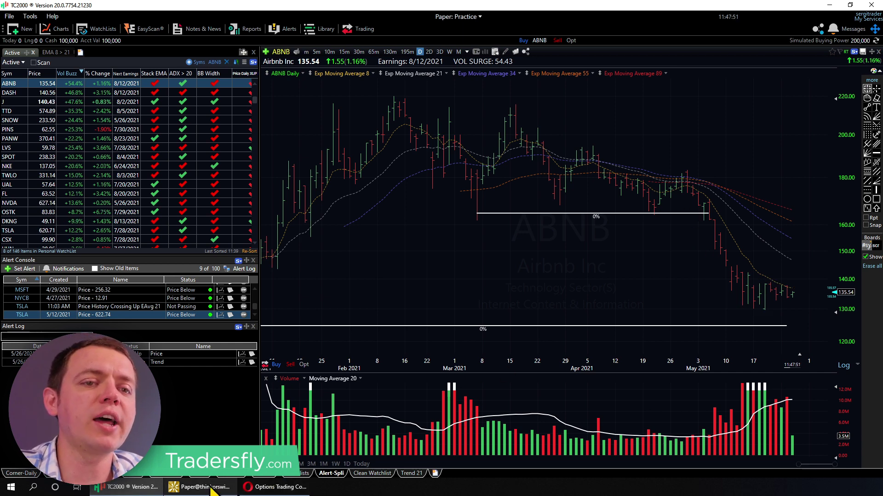
{"action": "left_click", "coordinate": [211, 489]}
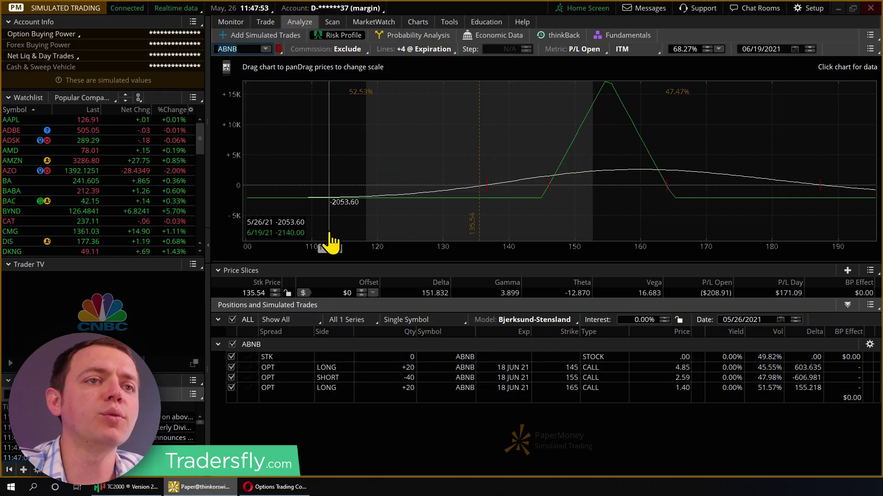
- Stretch the risk graph's vertical scale and show trade details for the long 145 call
{"action": "mouse_move", "coordinate": [236, 144]}
{"action": "left_mouse_down"}
{"action": "mouse_move", "coordinate": [232, 120]}
{"action": "mouse_move", "coordinate": [233, 138]}
{"action": "left_mouse_up"}
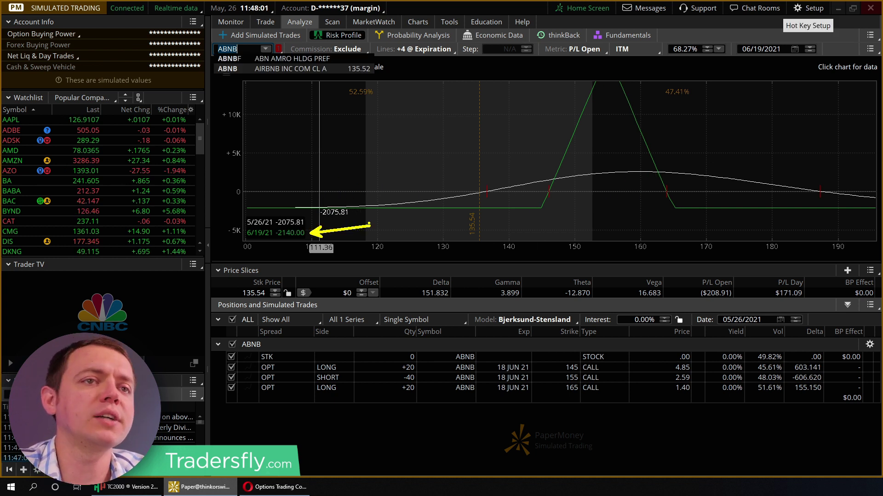
{"action": "key", "text": "Return"}
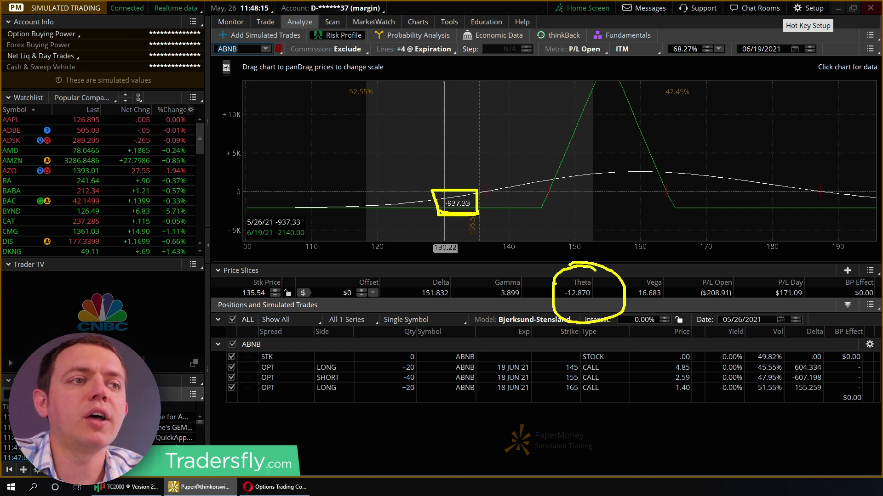
{"action": "left_click", "coordinate": [395, 369]}
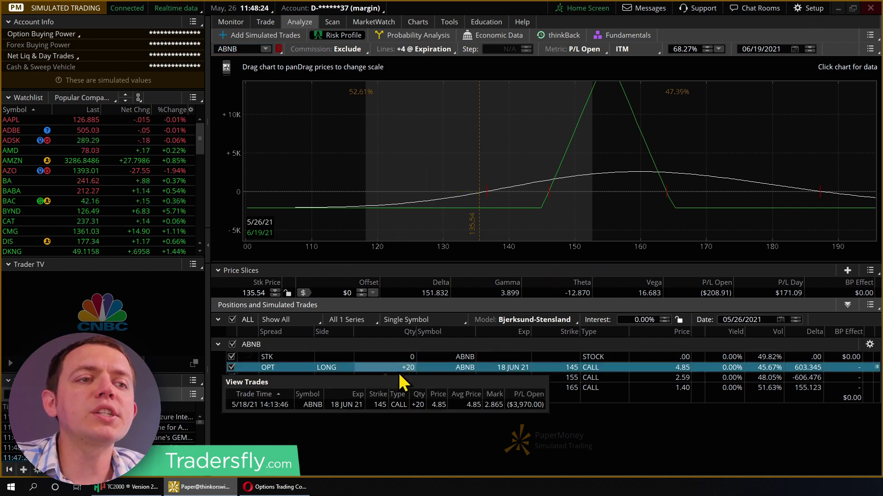
- Simulate a buy 145/155/165 call butterfly from the three ABNB legs, deleting the sell rows
{"action": "left_click", "coordinate": [562, 387], "text": "shift"}
{"action": "right_click", "coordinate": [562, 388]}
{"action": "mouse_move", "coordinate": [592, 351]}
{"action": "left_click", "coordinate": [485, 346]}
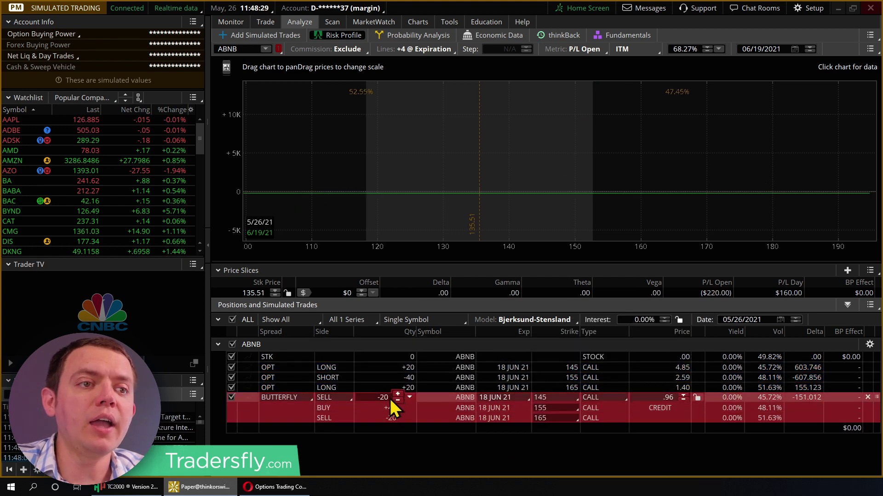
{"action": "right_click", "coordinate": [442, 397]}
{"action": "left_click", "coordinate": [478, 424]}
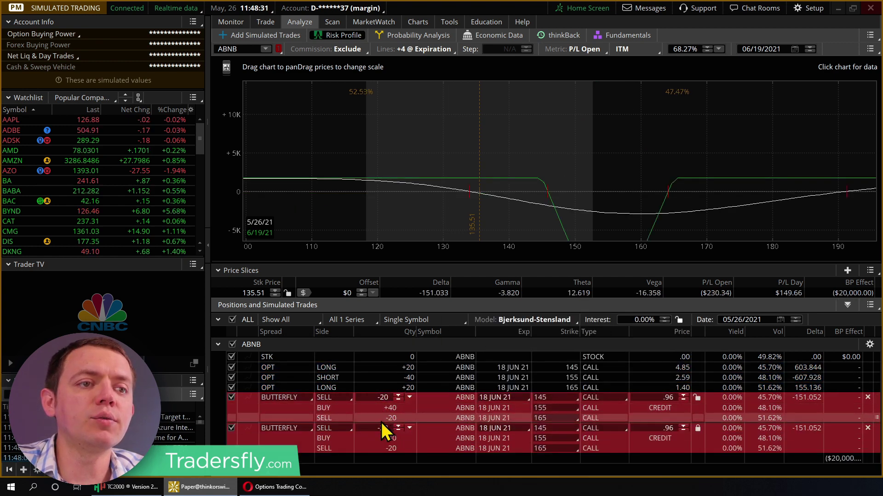
{"action": "right_click", "coordinate": [425, 439]}
{"action": "left_click", "coordinate": [453, 442]}
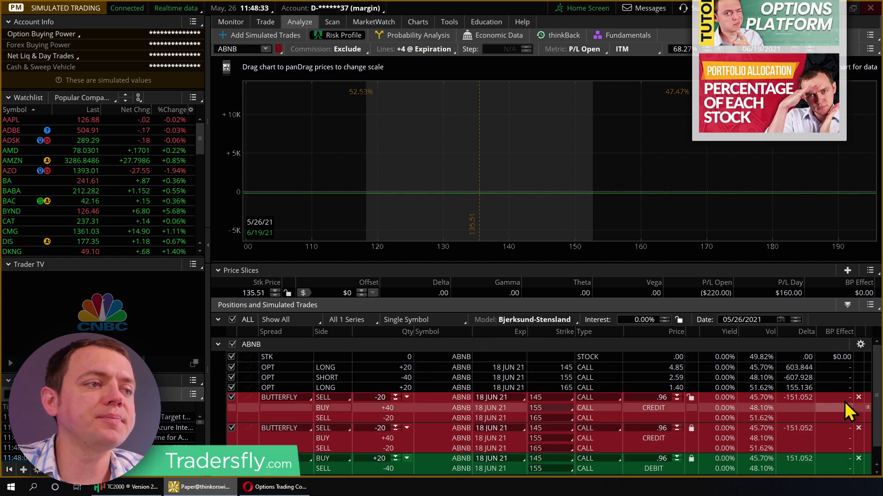
{"action": "left_click", "coordinate": [858, 397]}
{"action": "left_click", "coordinate": [868, 398]}
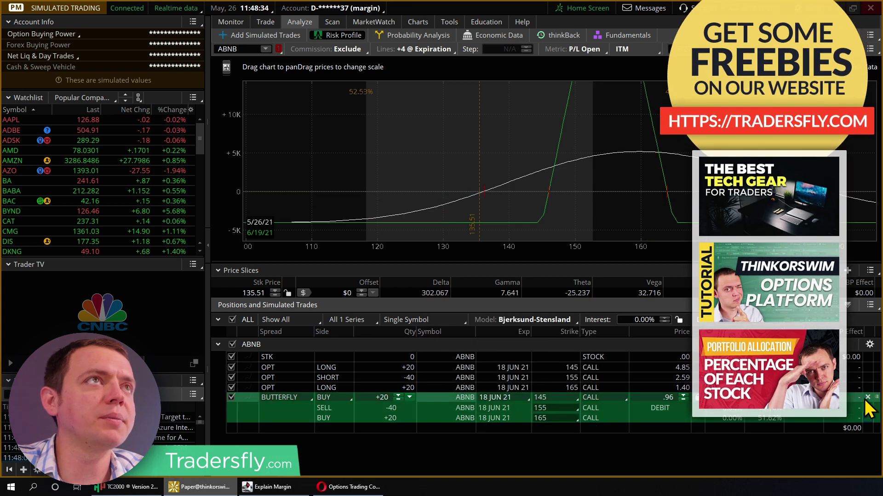
- Test the butterfly at 120 contracts, then set it to 1 contract
{"action": "left_click", "coordinate": [382, 397]}
{"action": "type", "text": "120"}
{"action": "key", "text": "Return"}
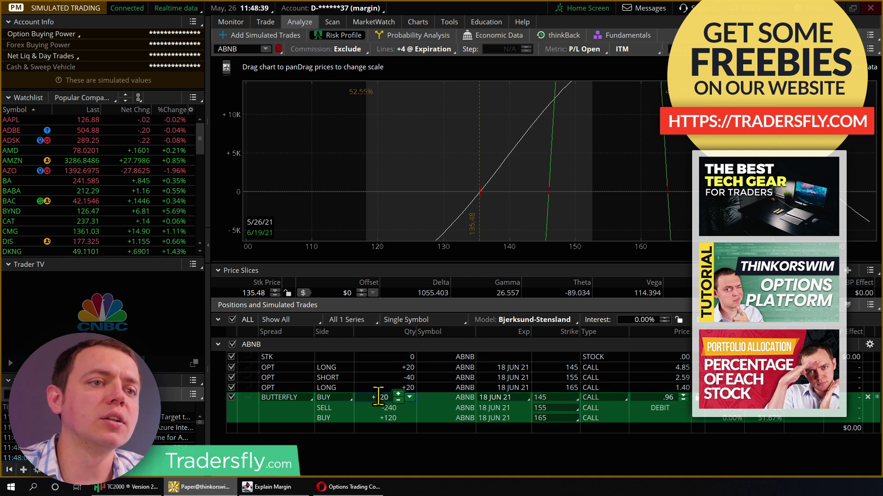
{"action": "left_click", "coordinate": [400, 397]}
{"action": "type", "text": "1"}
{"action": "key", "text": "Return"}
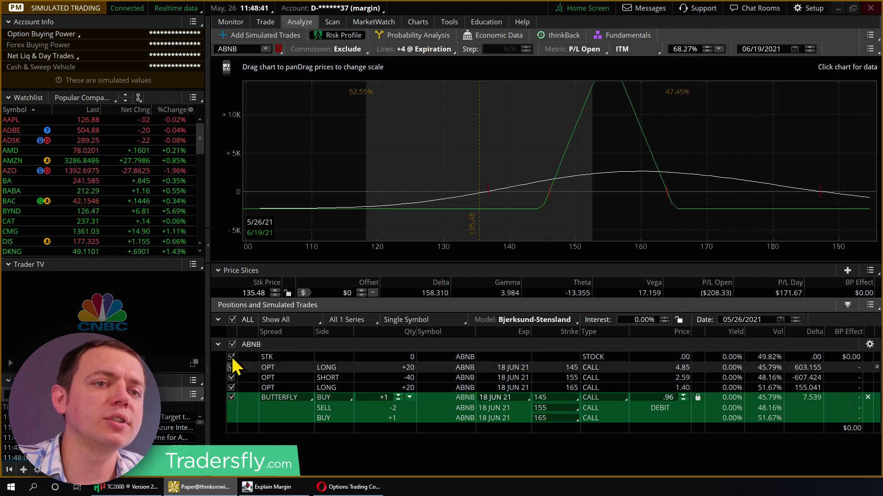
- Graph only the simulated butterfly, excluding existing ABNB positions, with the vertical scale fitted
{"action": "left_click", "coordinate": [232, 344]}
{"action": "left_click", "coordinate": [231, 397]}
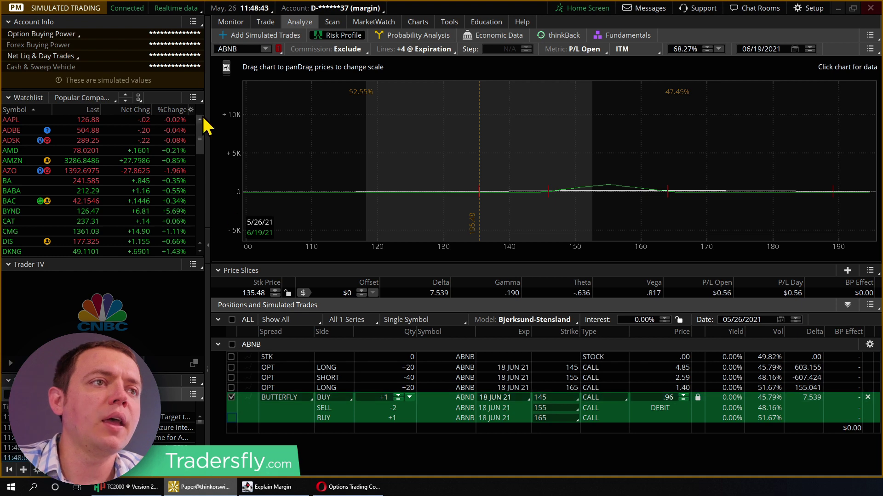
{"action": "left_click", "coordinate": [226, 68]}
{"action": "left_click", "coordinate": [184, 88]}
- Circle the chart's loss read-out, clear the annotation, then delete the simulated ABNB butterfly
{"action": "left_click_drag", "start_coordinate": [506, 187], "coordinate": [432, 152]}
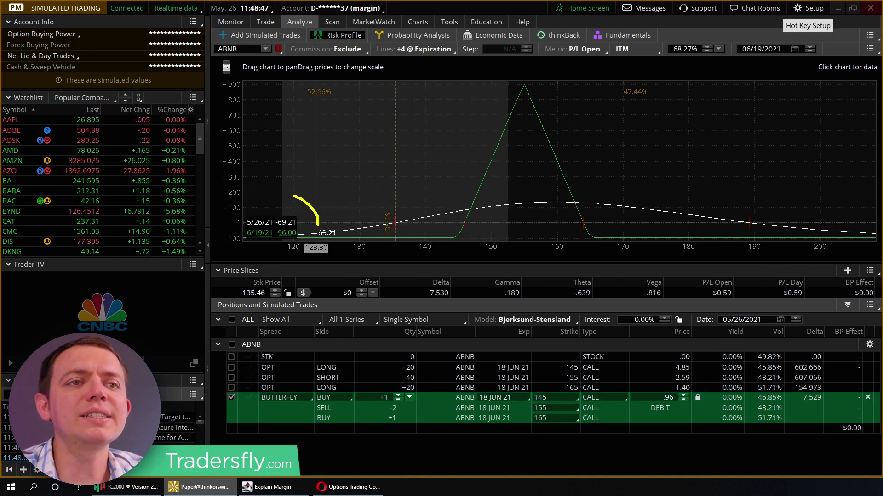
{"action": "left_click_drag", "start_coordinate": [294, 197], "coordinate": [301, 195]}
{"action": "key", "text": "Escape"}
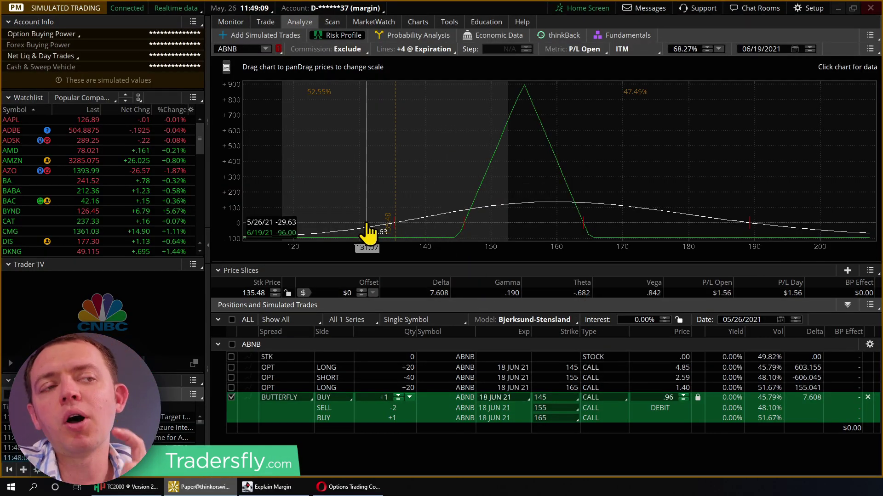
{"action": "left_click", "coordinate": [868, 398]}
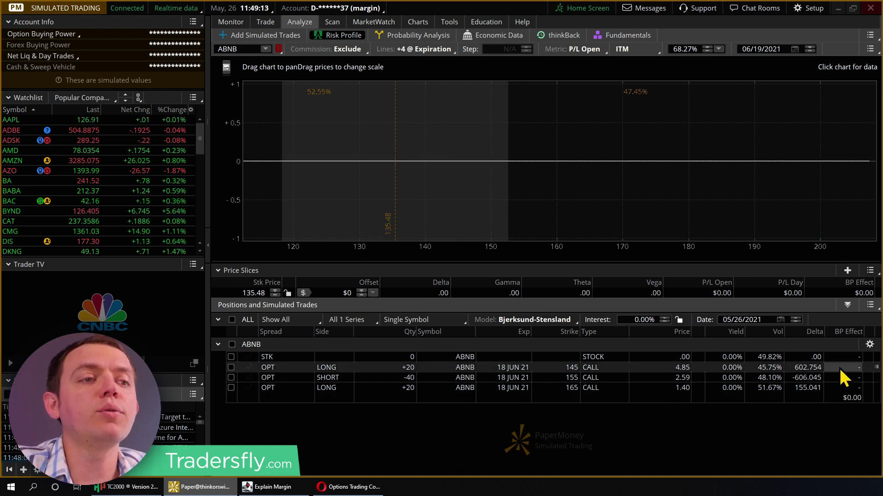
- Chart HD in the Charts tab and zoom in on April through May
{"action": "left_click", "coordinate": [410, 23]}
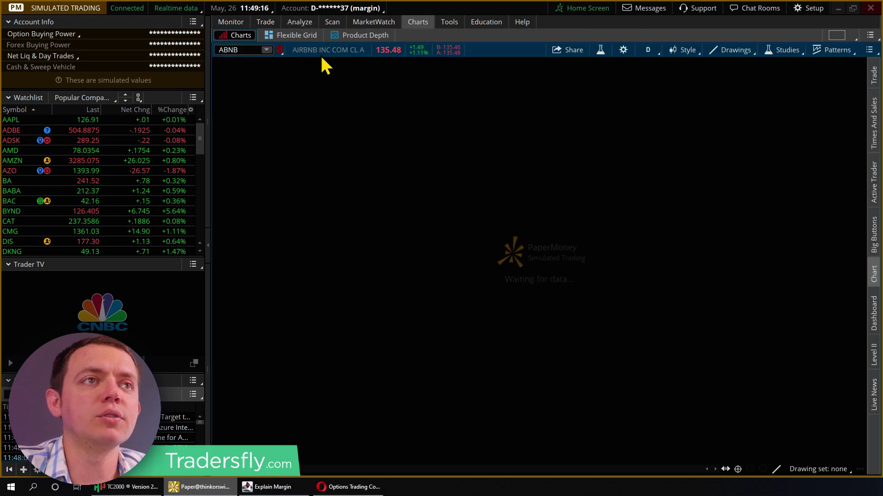
{"action": "left_click", "coordinate": [246, 49]}
{"action": "type", "text": "HD"}
{"action": "key", "text": "Return"}
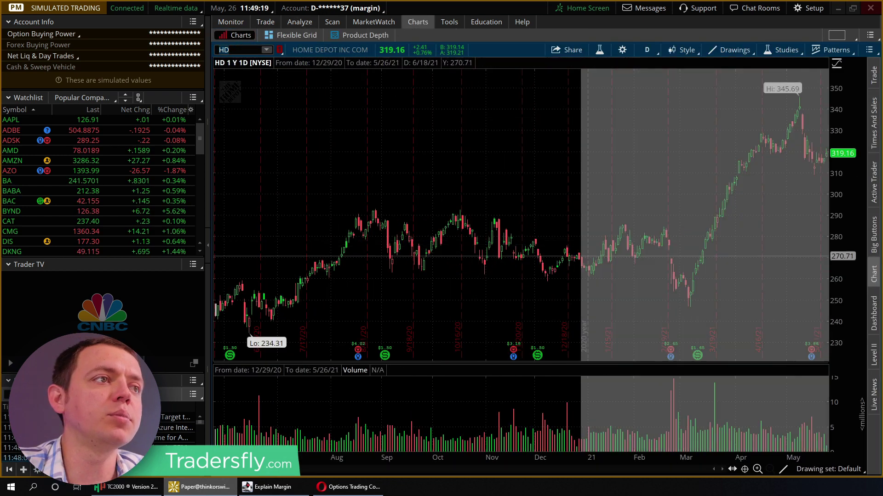
{"action": "left_click_drag", "start_coordinate": [828, 256], "coordinate": [826, 253]}
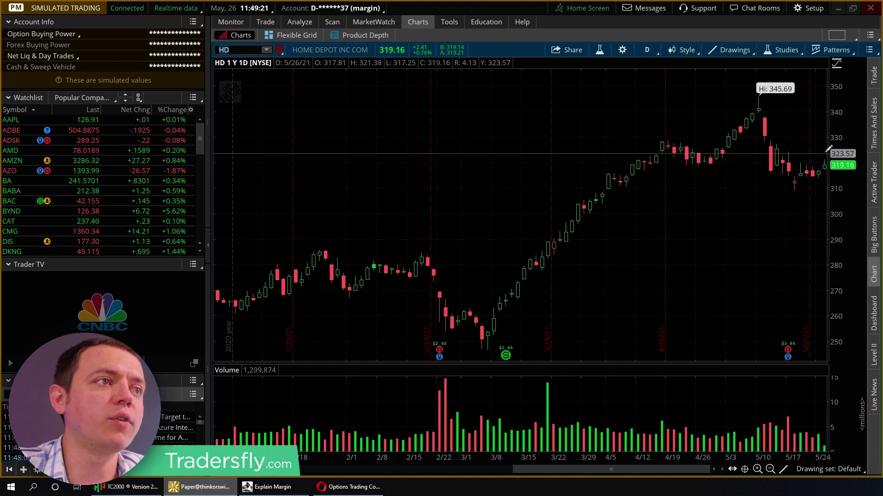
{"action": "left_click_drag", "start_coordinate": [562, 184], "coordinate": [823, 191]}
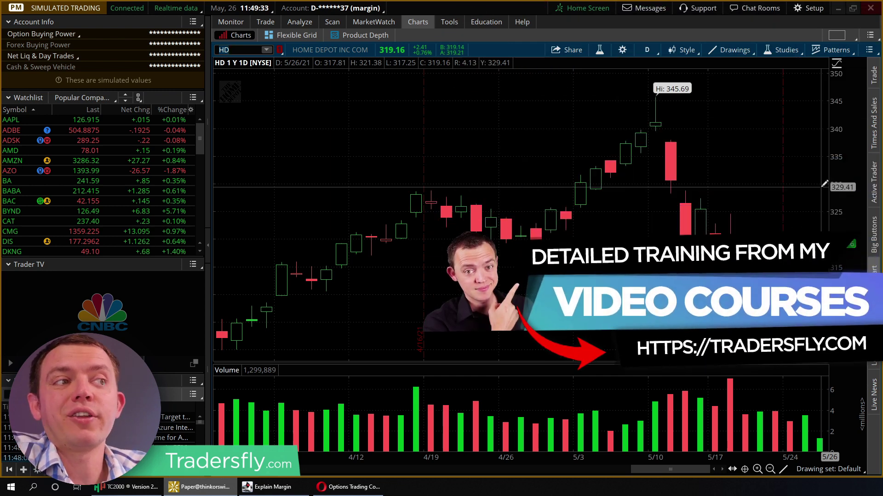
- In the HD option chain, collapse 11 JUN 21 and expand the 25 JUN 21 strikes
{"action": "left_click", "coordinate": [266, 22]}
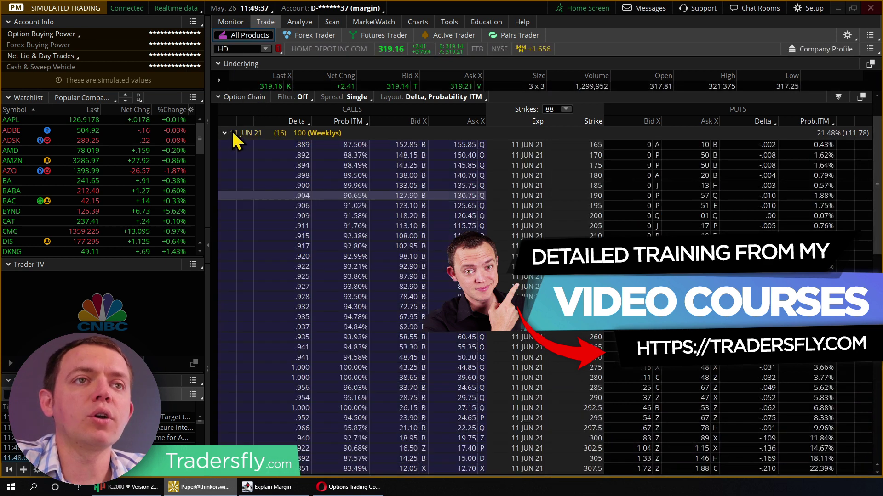
{"action": "left_click", "coordinate": [232, 134]}
{"action": "left_click", "coordinate": [224, 184]}
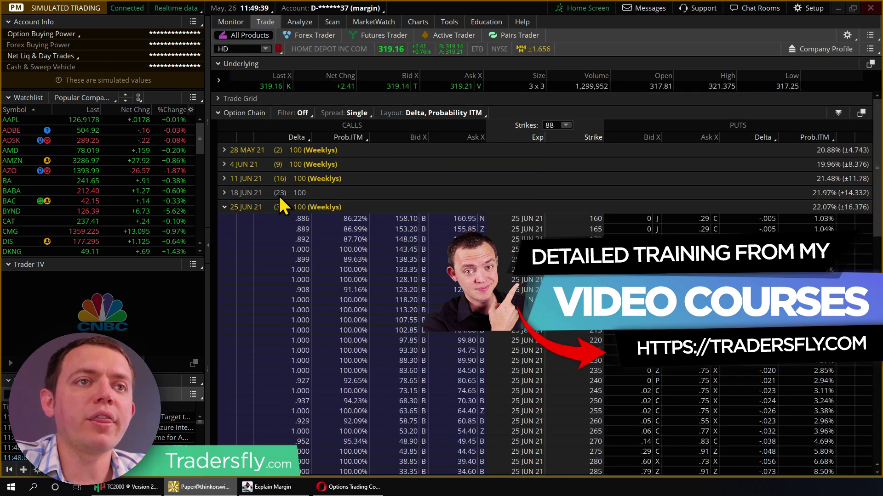
{"action": "scroll", "coordinate": [862, 261], "scroll_direction": "down", "scroll_amount": 3}
{"action": "scroll", "coordinate": [861, 261], "scroll_direction": "down", "scroll_amount": 3}
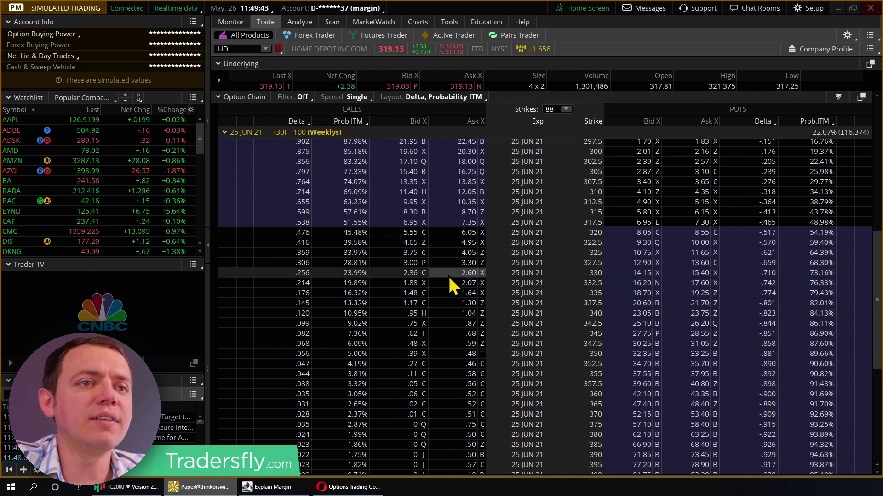
- Buy a butterfly centred on the 330 call and analyze the order's risk profile
{"action": "right_click", "coordinate": [448, 275]}
{"action": "mouse_move", "coordinate": [543, 270]}
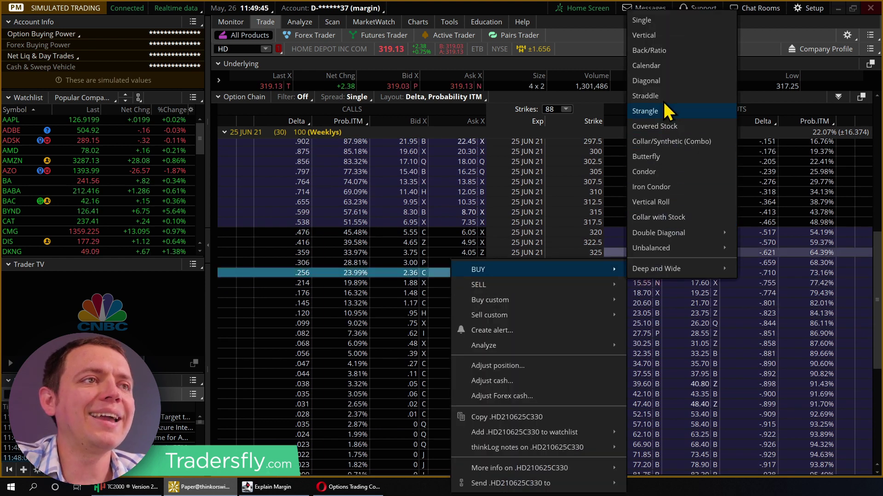
{"action": "left_click", "coordinate": [663, 169]}
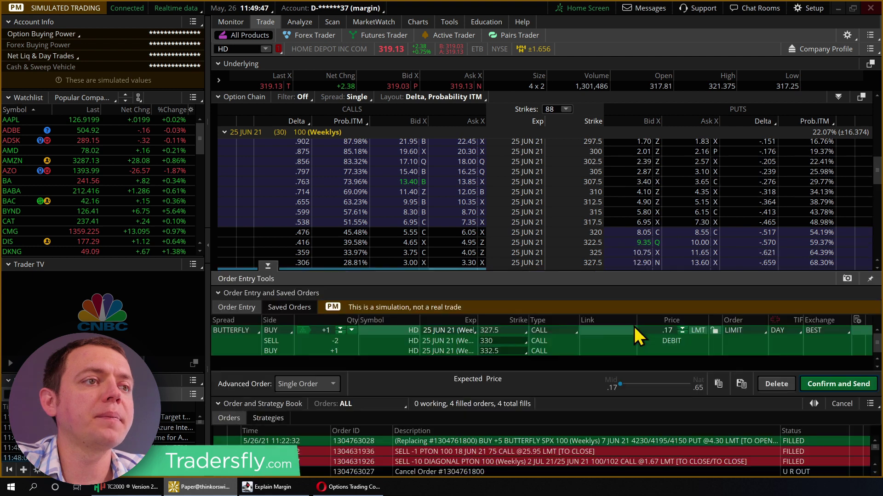
{"action": "right_click", "coordinate": [635, 336]}
{"action": "left_click", "coordinate": [637, 404]}
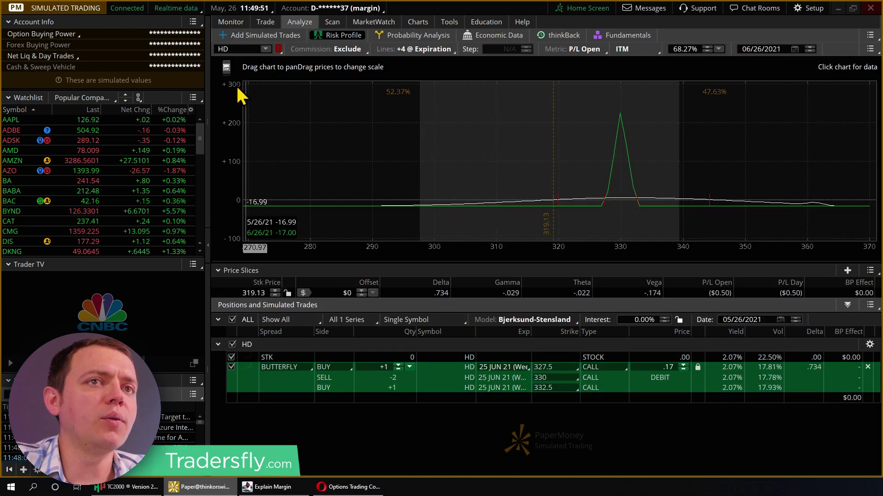
- Compress the P/L scale, make the chart taller, and zoom the price range to 311–344
{"action": "left_click_drag", "start_coordinate": [468, 253], "coordinate": [290, 154]}
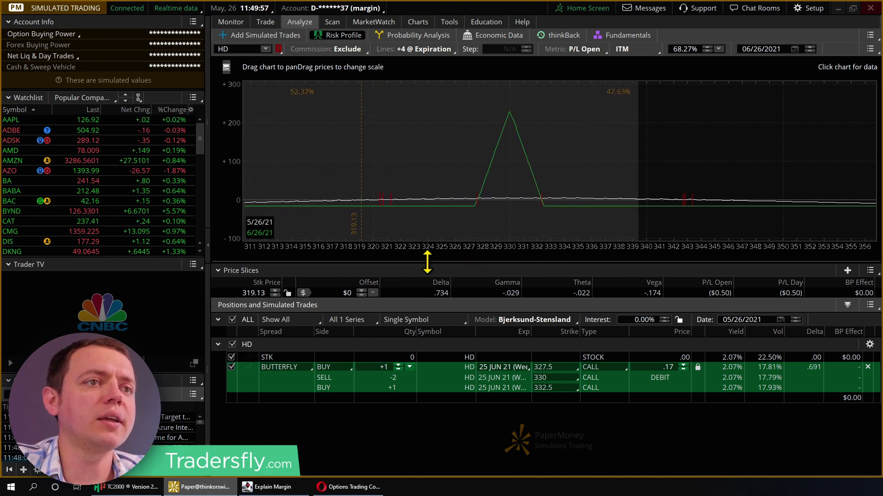
{"action": "left_click_drag", "start_coordinate": [427, 262], "coordinate": [425, 315]}
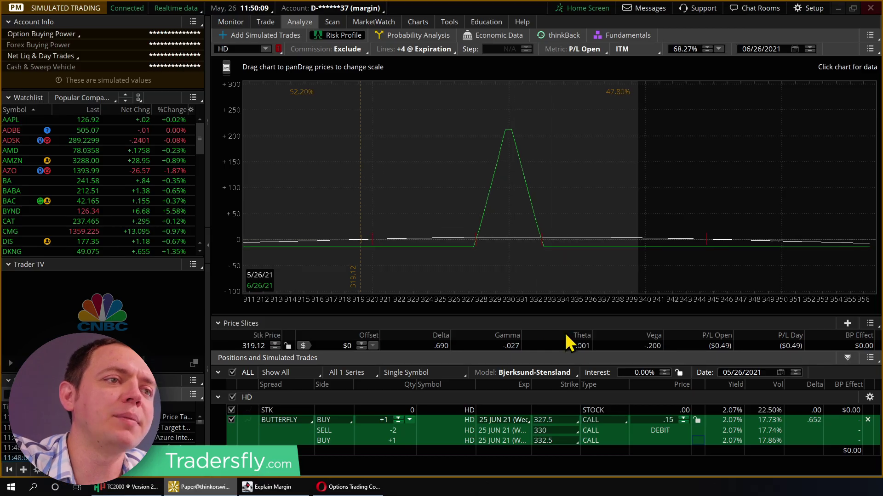
{"action": "left_click_drag", "start_coordinate": [568, 304], "coordinate": [686, 305]}
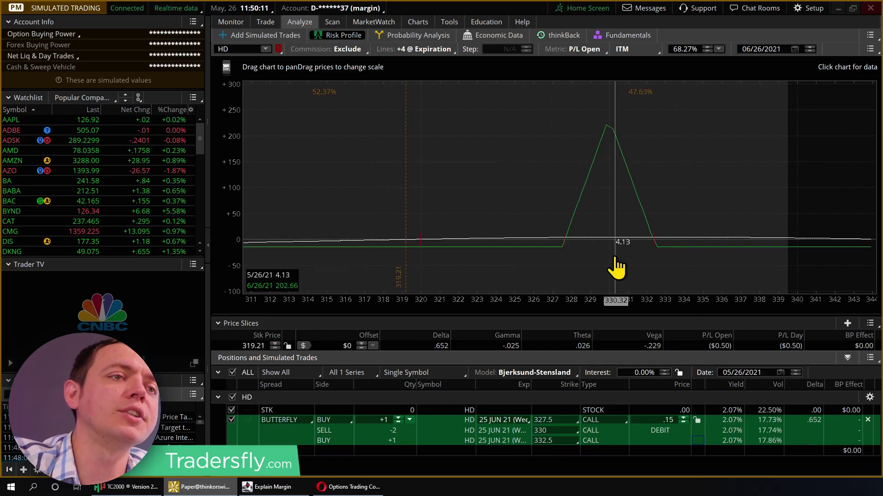
- Change the butterfly's lower leg strike to 325 and upper leg strike to 335
{"action": "left_click", "coordinate": [557, 422]}
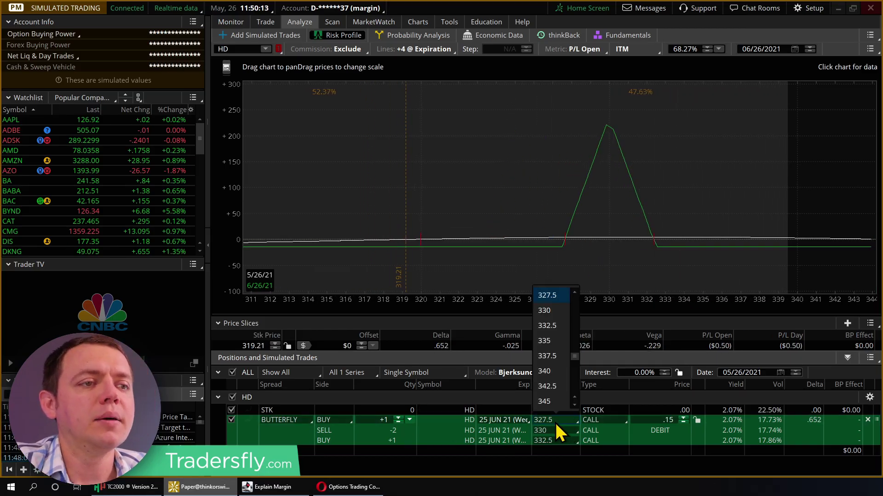
{"action": "left_click", "coordinate": [574, 293]}
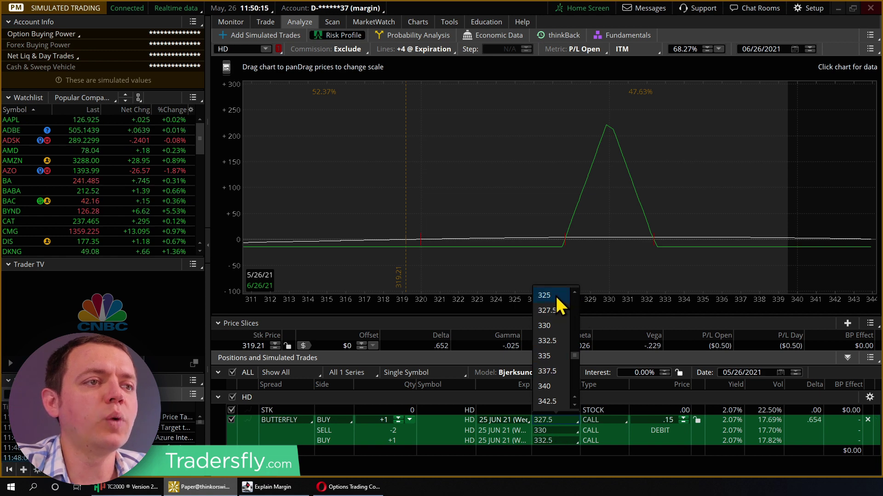
{"action": "left_click", "coordinate": [556, 299]}
{"action": "left_click", "coordinate": [555, 442]}
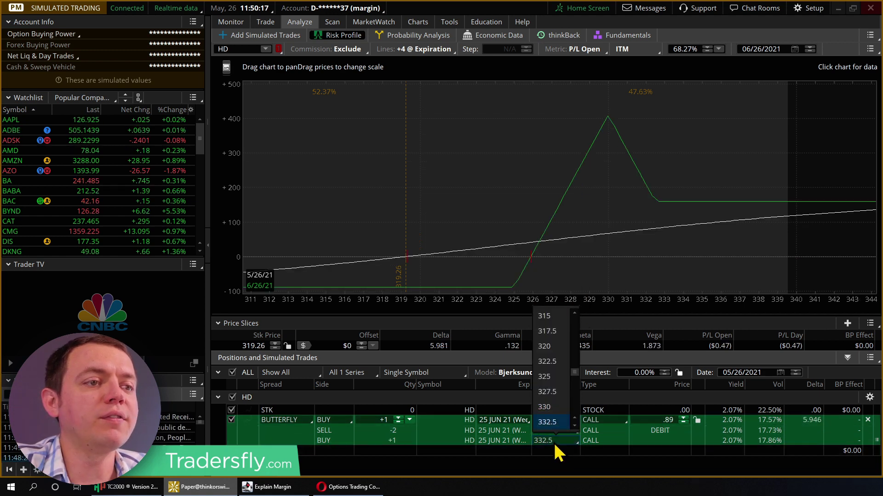
{"action": "left_click", "coordinate": [565, 423]}
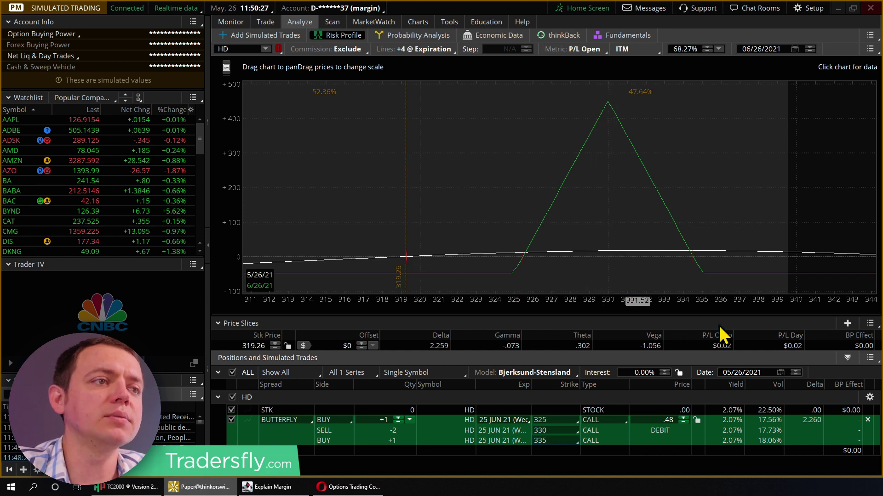
- Step the analysis Date from 05/26/2021 forward to 06/09/2021
{"action": "scroll", "coordinate": [796, 373], "scroll_direction": "up", "scroll_amount": 10}
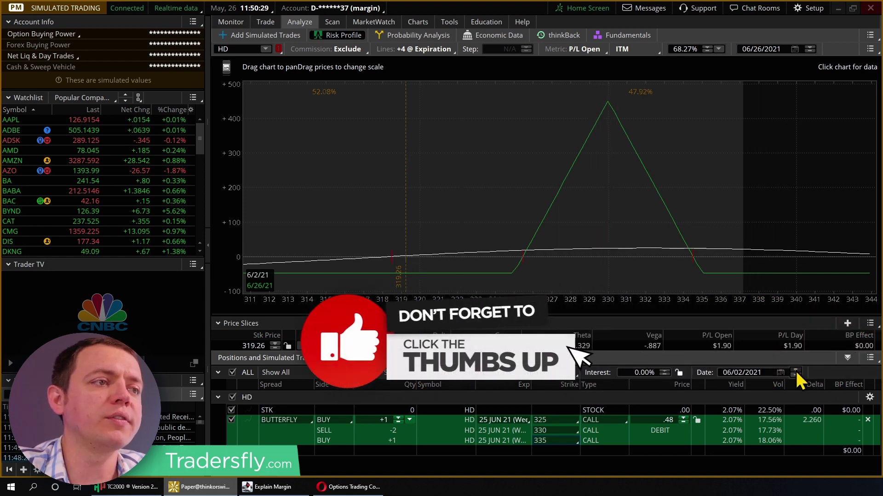
{"action": "scroll", "coordinate": [797, 375], "scroll_direction": "up", "scroll_amount": 4}
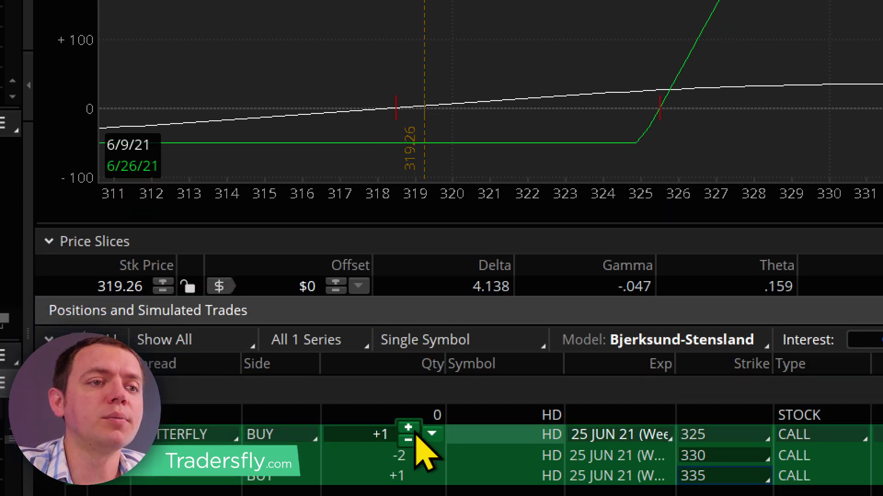
- Step the HD butterfly quantity up past +24 and back down to settle at +19 contracts
{"action": "left_click", "coordinate": [414, 432]}
{"action": "left_click", "coordinate": [413, 432]}
{"action": "left_click", "coordinate": [414, 432]}
{"action": "left_click", "coordinate": [414, 432]}
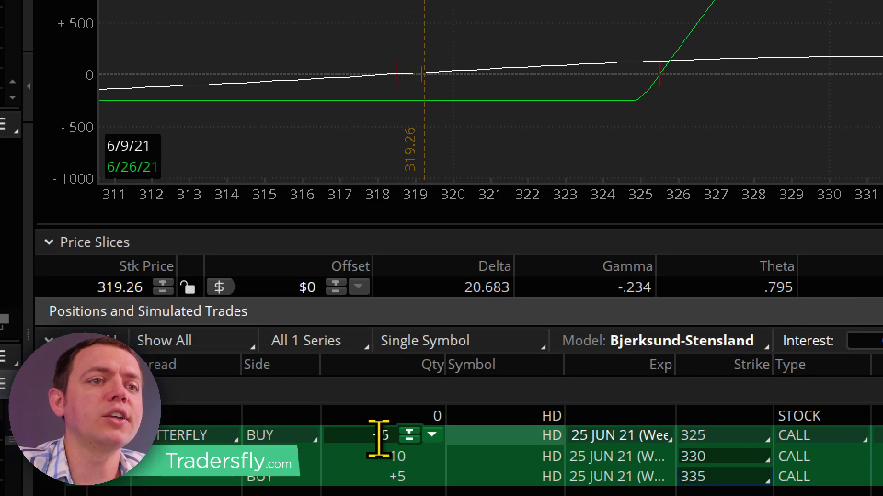
{"action": "left_click", "coordinate": [411, 432]}
{"action": "left_click", "coordinate": [410, 432]}
{"action": "left_click", "coordinate": [411, 432]}
{"action": "left_click", "coordinate": [411, 432]}
{"action": "left_click", "coordinate": [410, 432]}
{"action": "left_click", "coordinate": [411, 432]}
{"action": "left_click", "coordinate": [410, 432]}
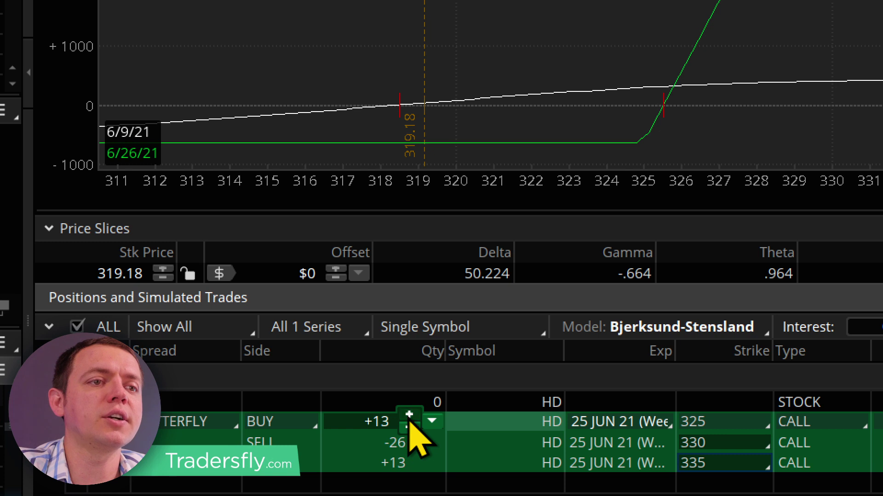
{"action": "left_click_drag", "start_coordinate": [409, 416], "coordinate": [409, 416]}
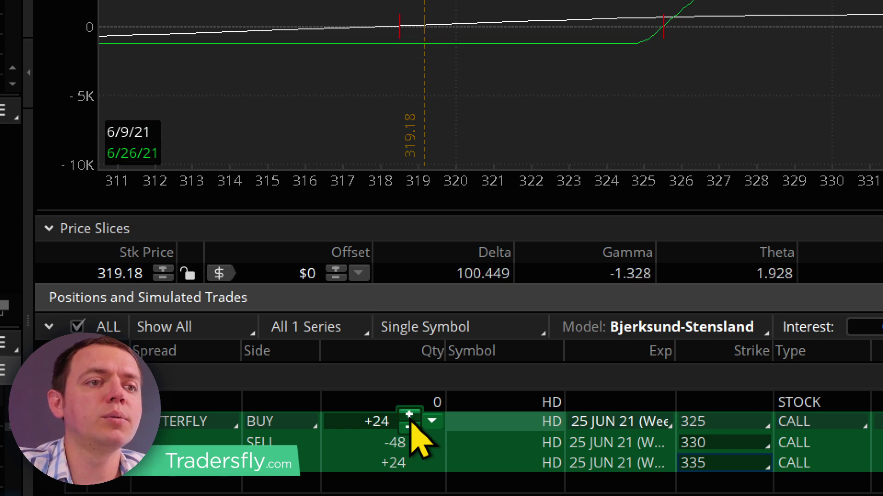
{"action": "left_click", "coordinate": [409, 416]}
{"action": "left_click", "coordinate": [409, 416]}
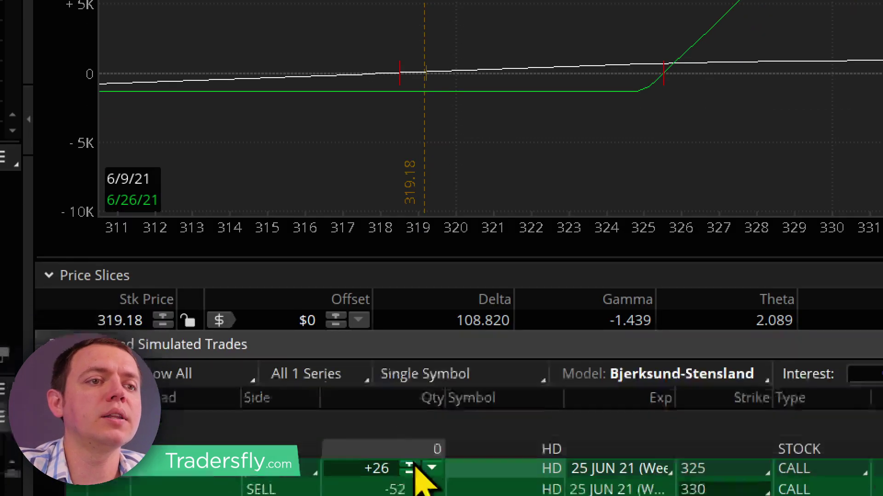
{"action": "left_click", "coordinate": [411, 473]}
{"action": "left_click", "coordinate": [410, 473]}
{"action": "left_click", "coordinate": [410, 473]}
{"action": "left_click", "coordinate": [411, 473]}
{"action": "left_click", "coordinate": [410, 473]}
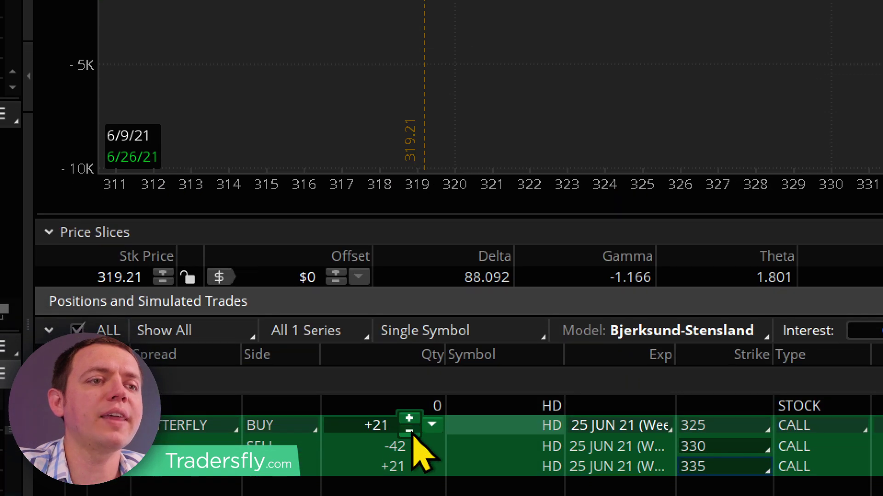
{"action": "left_click", "coordinate": [410, 432]}
{"action": "left_click", "coordinate": [409, 432]}
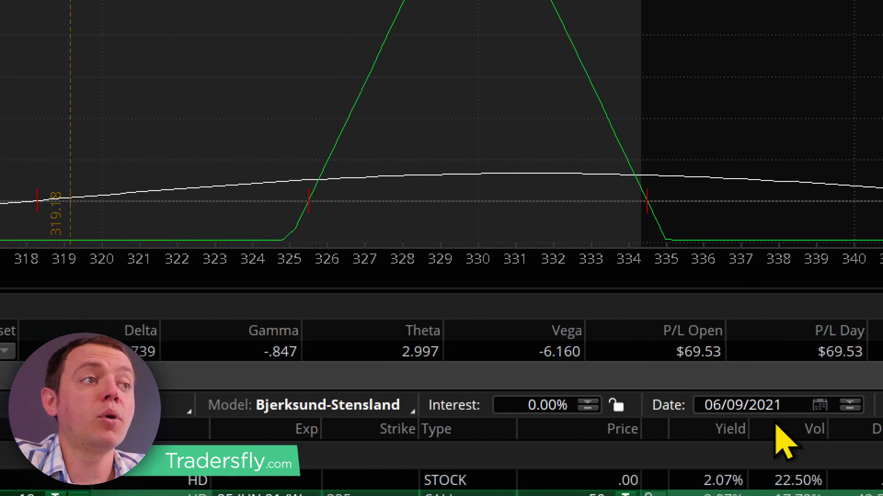
- Move the analysis date forward to 06/17/2021, then reset it to today, 05/26/2021
{"action": "left_click", "coordinate": [732, 409]}
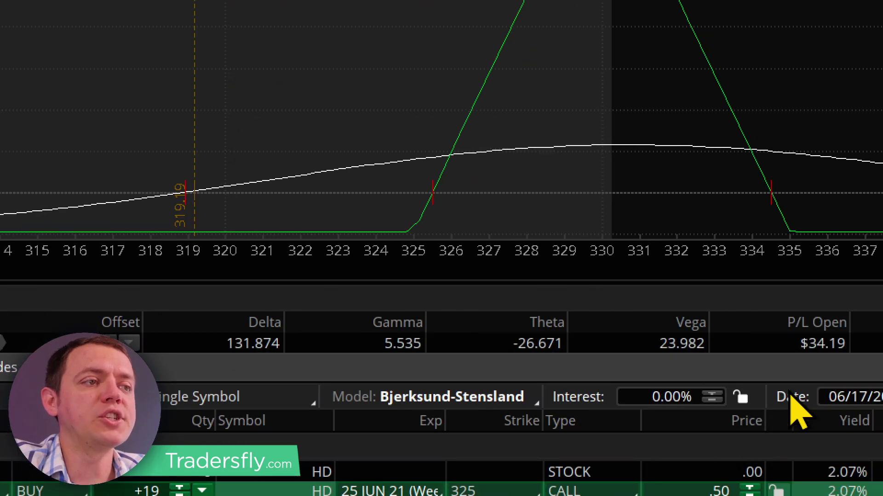
{"action": "left_click", "coordinate": [765, 396]}
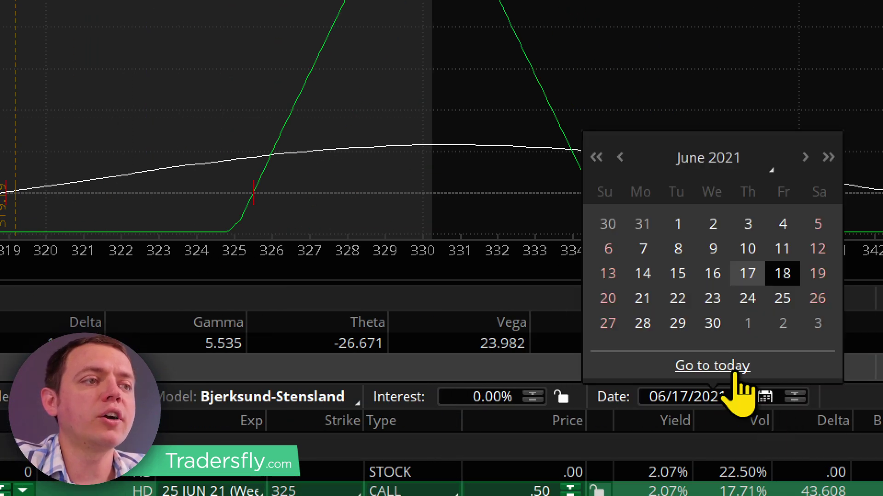
{"action": "left_click", "coordinate": [736, 374]}
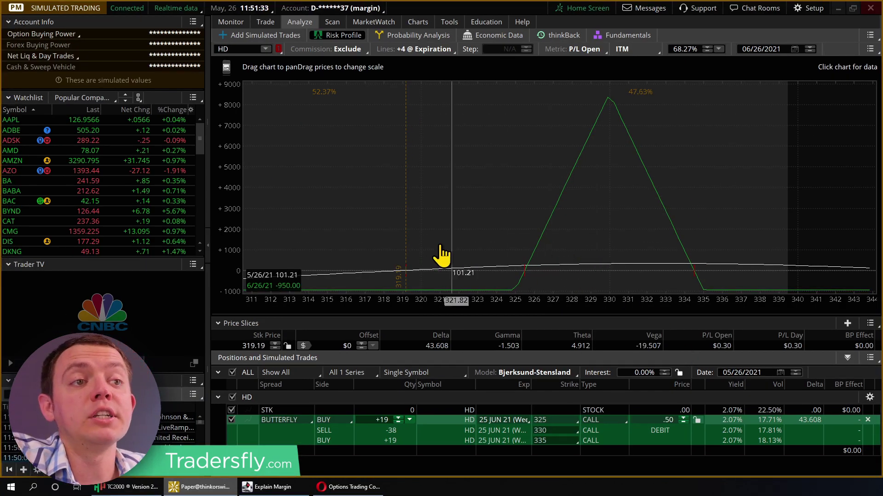
- Shift the price slice right and step the analysis date forward to 06/17/2021
{"action": "left_click_drag", "start_coordinate": [409, 224], "coordinate": [430, 225]}
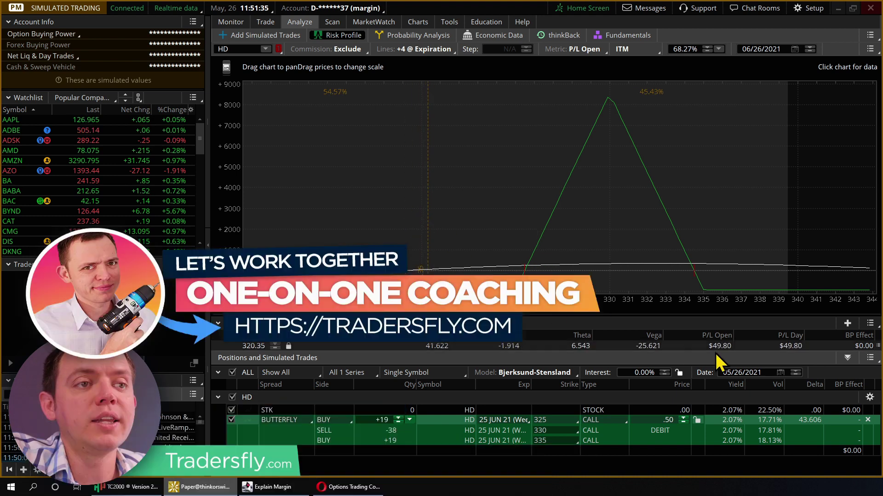
{"action": "left_click", "coordinate": [795, 371]}
{"action": "left_click", "coordinate": [795, 371]}
{"action": "left_click", "coordinate": [796, 371]}
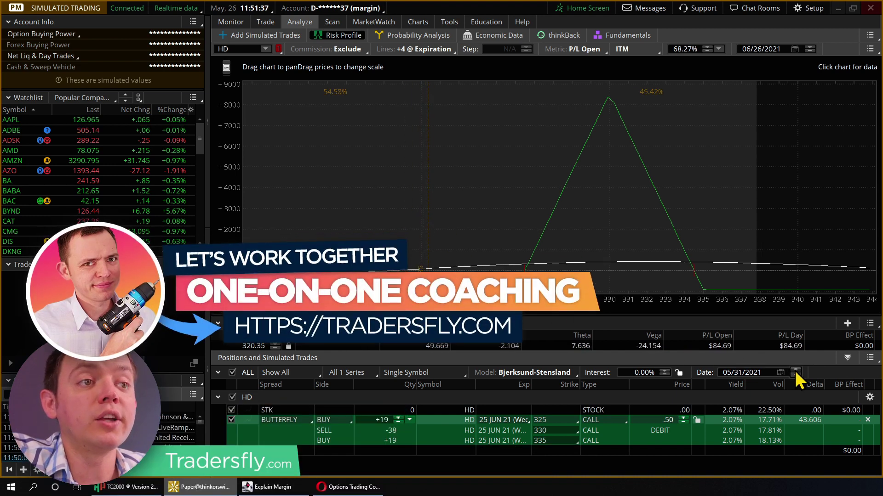
{"action": "left_click", "coordinate": [796, 371]}
{"action": "left_click", "coordinate": [796, 371]}
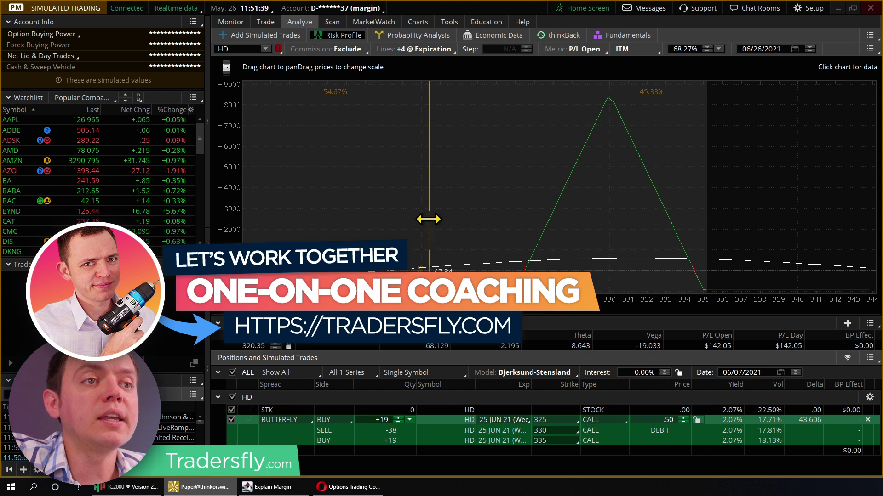
{"action": "left_click", "coordinate": [795, 371]}
{"action": "left_click", "coordinate": [796, 371]}
{"action": "left_click", "coordinate": [795, 371]}
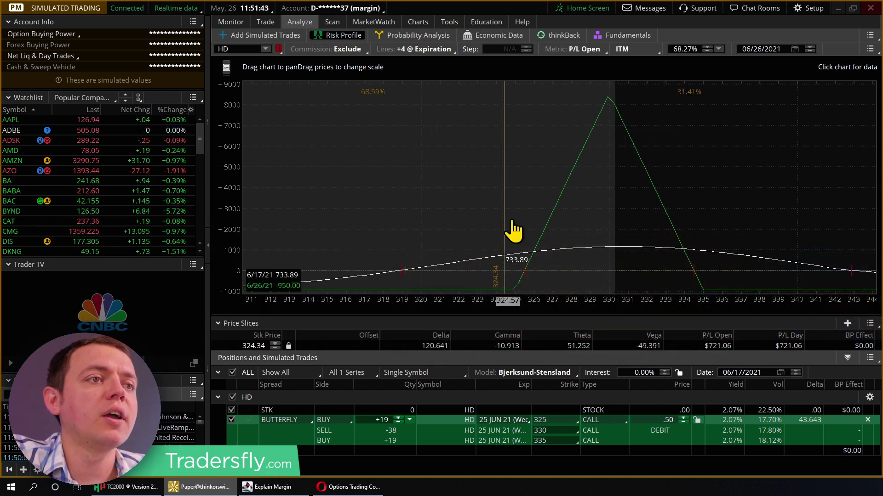
- Push the price slice to 329.34 with the date at 06/25/2021, then reset to 05/26/2021
{"action": "left_click_drag", "start_coordinate": [503, 211], "coordinate": [568, 211]}
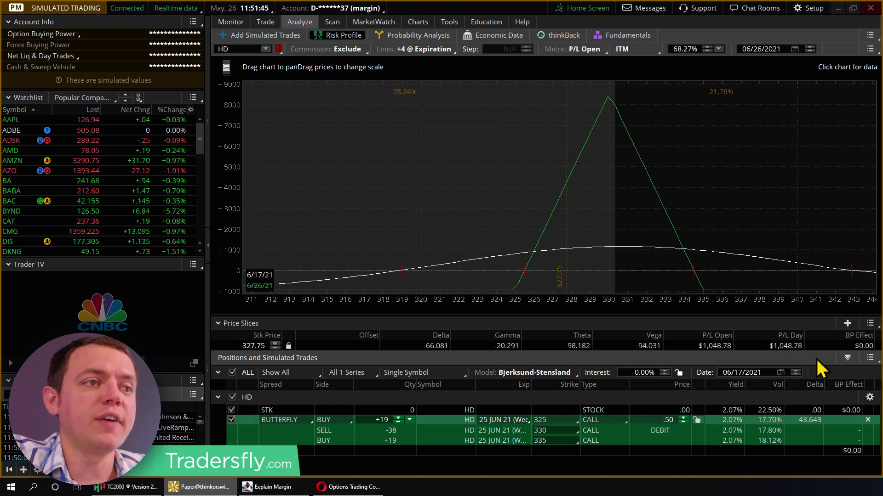
{"action": "left_click", "coordinate": [795, 371]}
{"action": "left_click", "coordinate": [796, 371]}
{"action": "left_click", "coordinate": [795, 371]}
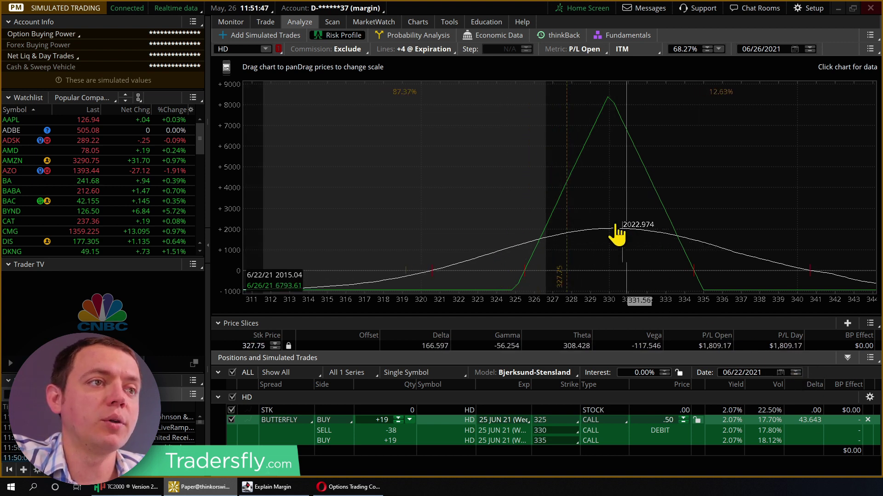
{"action": "left_click_drag", "start_coordinate": [566, 200], "coordinate": [596, 203]}
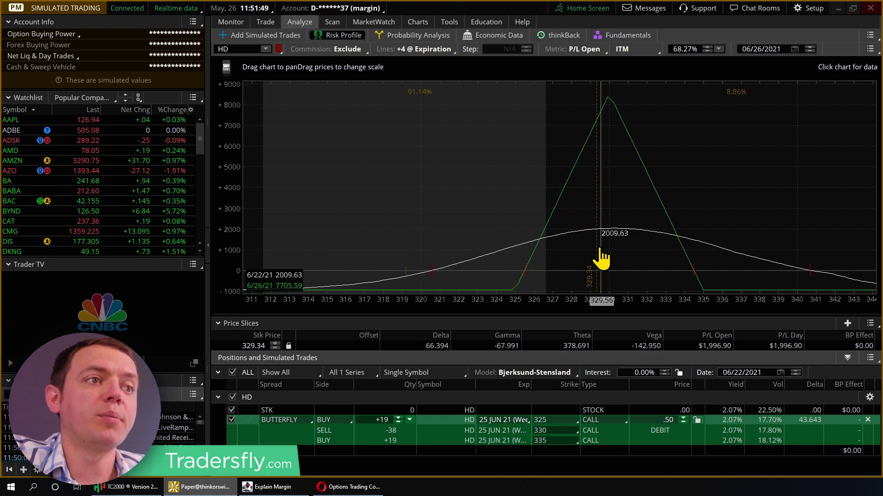
{"action": "left_click", "coordinate": [795, 371]}
{"action": "left_click", "coordinate": [795, 370]}
{"action": "left_click", "coordinate": [795, 371]}
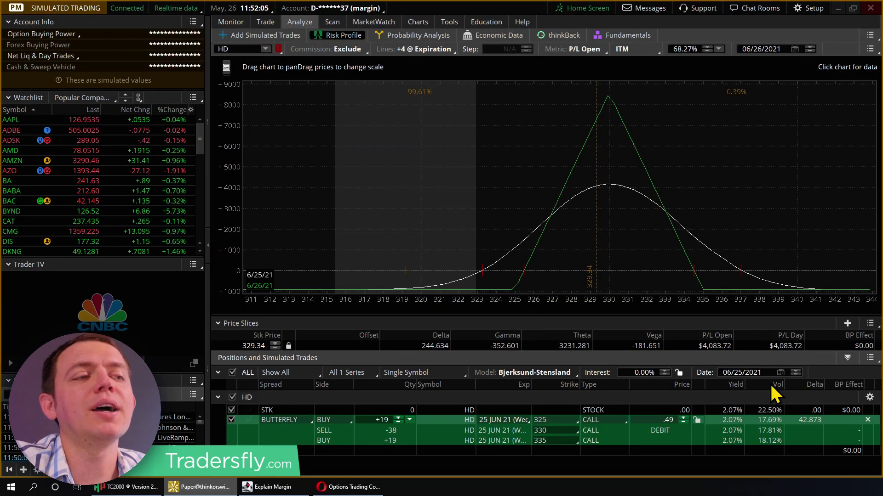
{"action": "left_click", "coordinate": [781, 373]}
{"action": "left_click", "coordinate": [751, 357]}
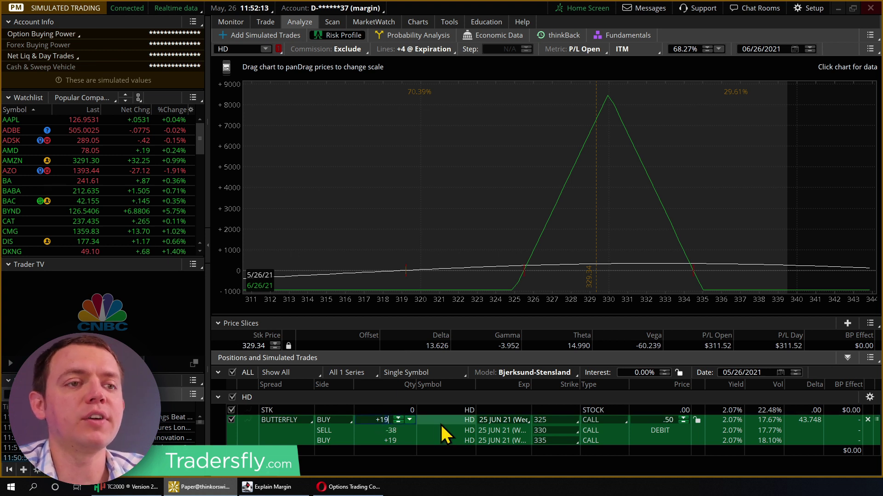
- Cut the butterfly to 1 contract, release the price slice lock, and bring up Tradersfly's courses page
{"action": "key", "text": "BackSpace"}
{"action": "key", "text": "Return"}
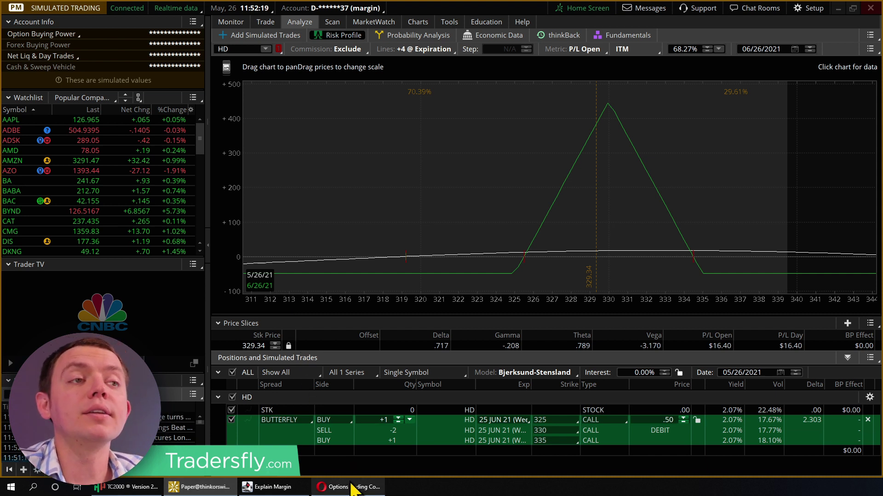
{"action": "left_click", "coordinate": [288, 346]}
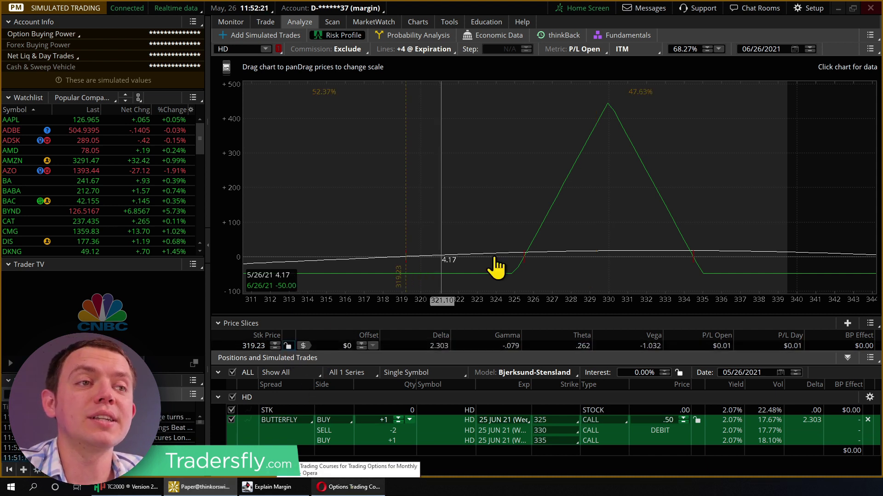
{"action": "left_click", "coordinate": [351, 488]}
{"action": "scroll", "coordinate": [409, 287], "scroll_direction": "up", "scroll_amount": 10}
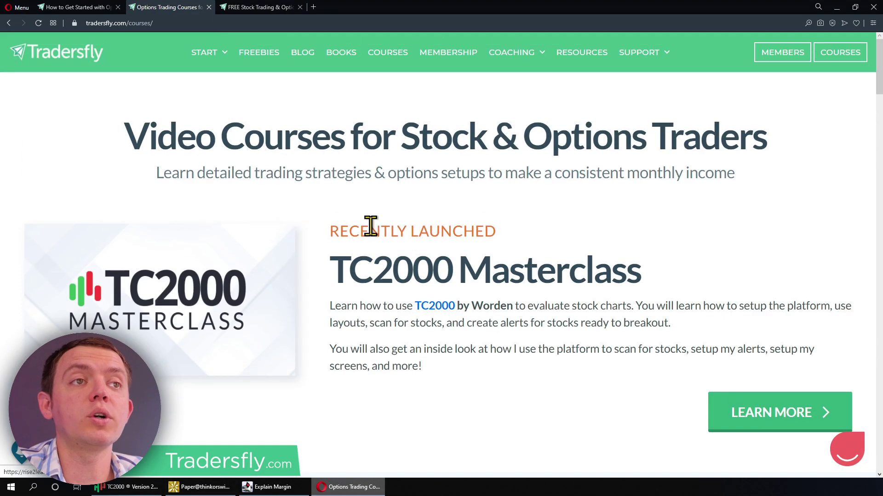
- Look over the Tradersfly freebies page, then switch to Getting Started with Trading Options
{"action": "left_click", "coordinate": [260, 7]}
{"action": "mouse_move", "coordinate": [515, 52]}
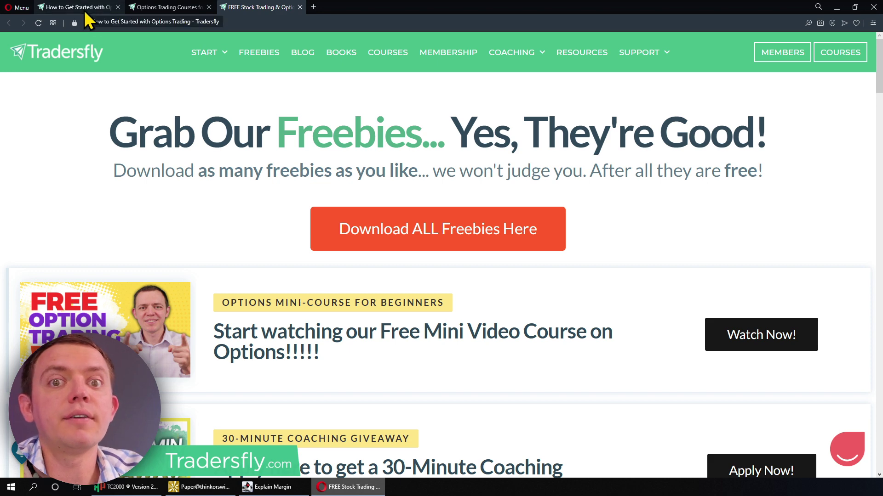
{"action": "left_click", "coordinate": [85, 12]}
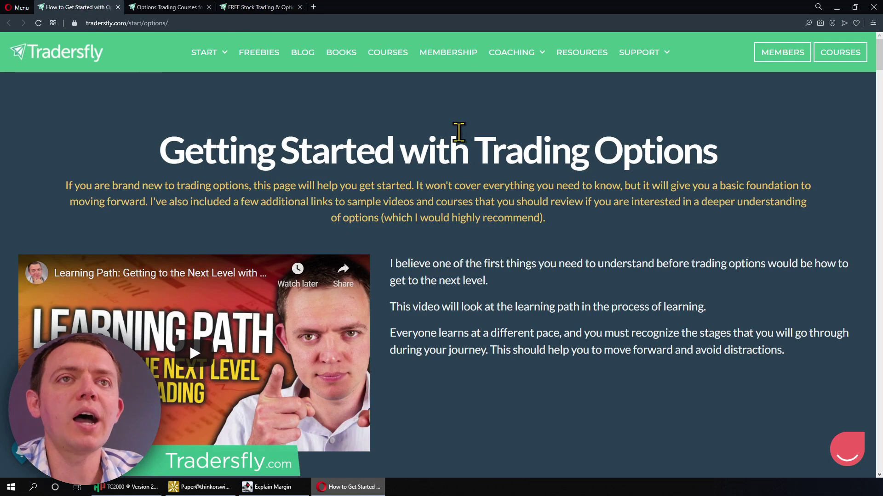